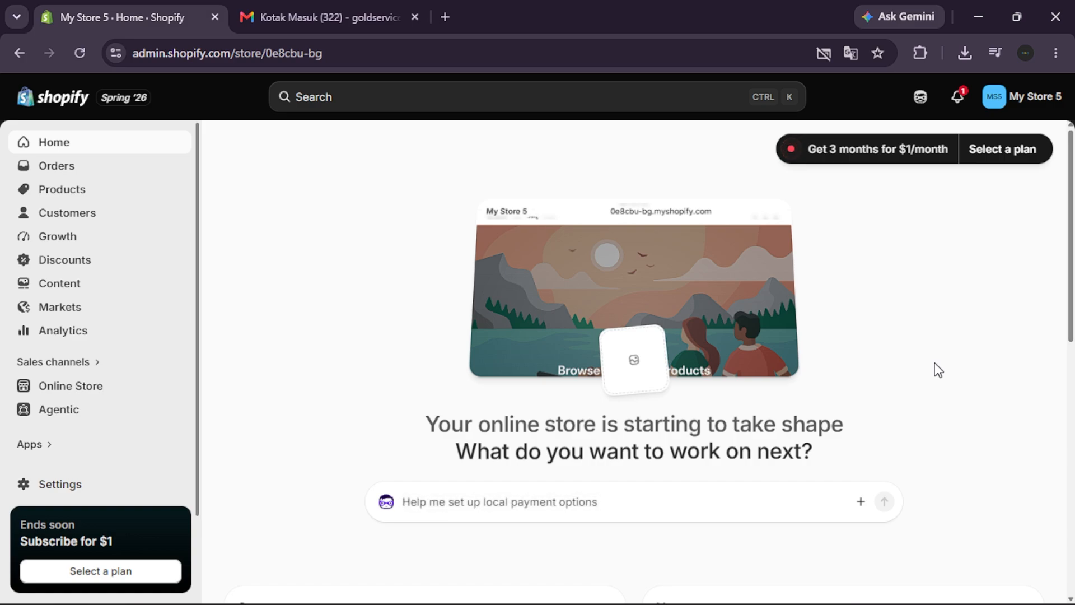
Open the online store's Horizon theme for editing
{"action": "left_click", "coordinate": [1016, 103]}
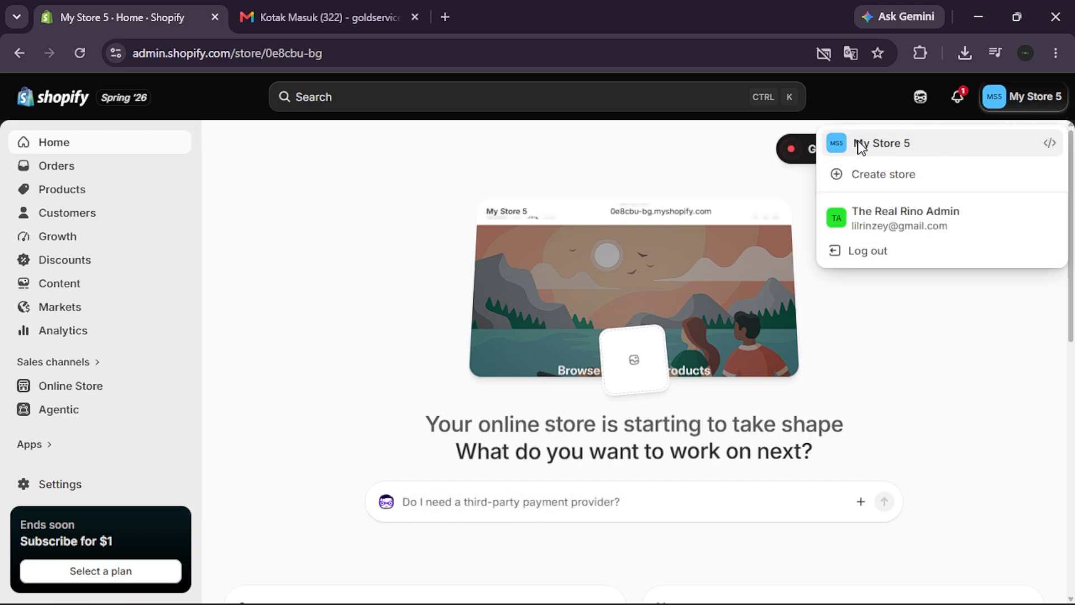
{"action": "left_click", "coordinate": [846, 343]}
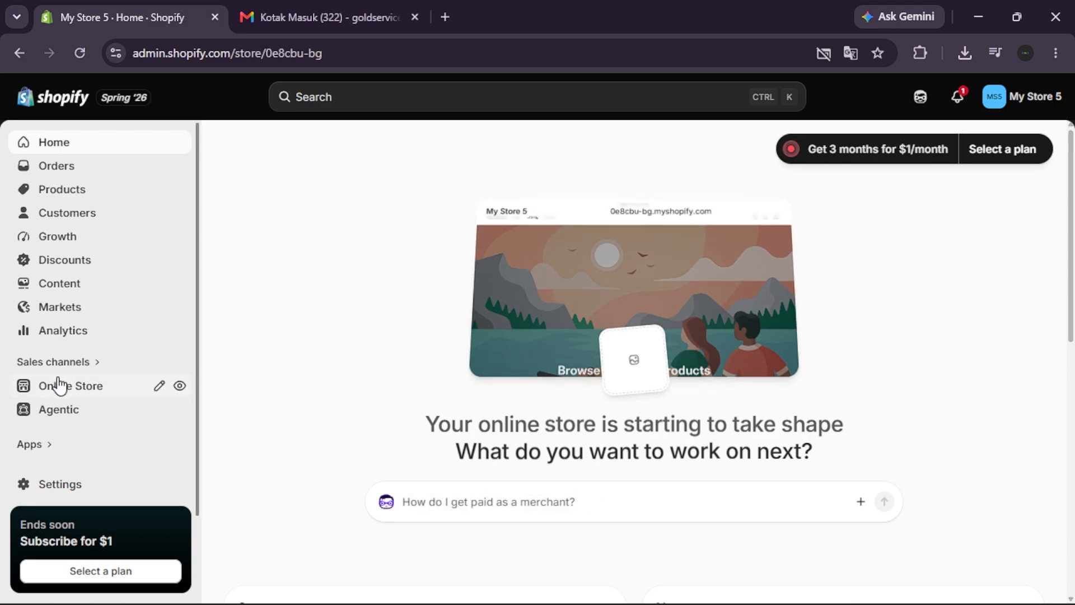
{"action": "left_click", "coordinate": [103, 386]}
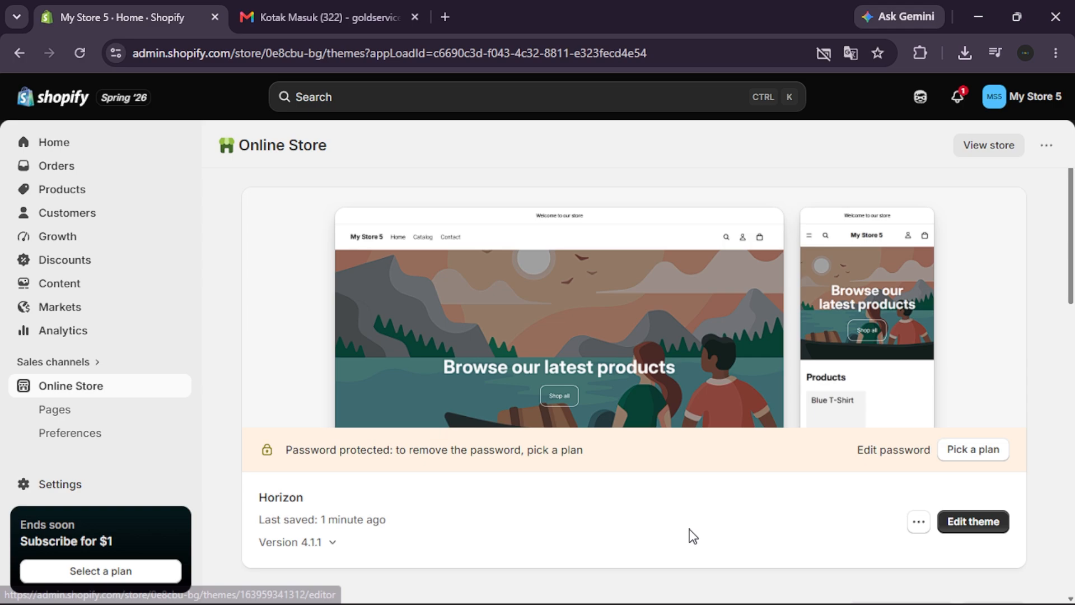
{"action": "left_click", "coordinate": [988, 527]}
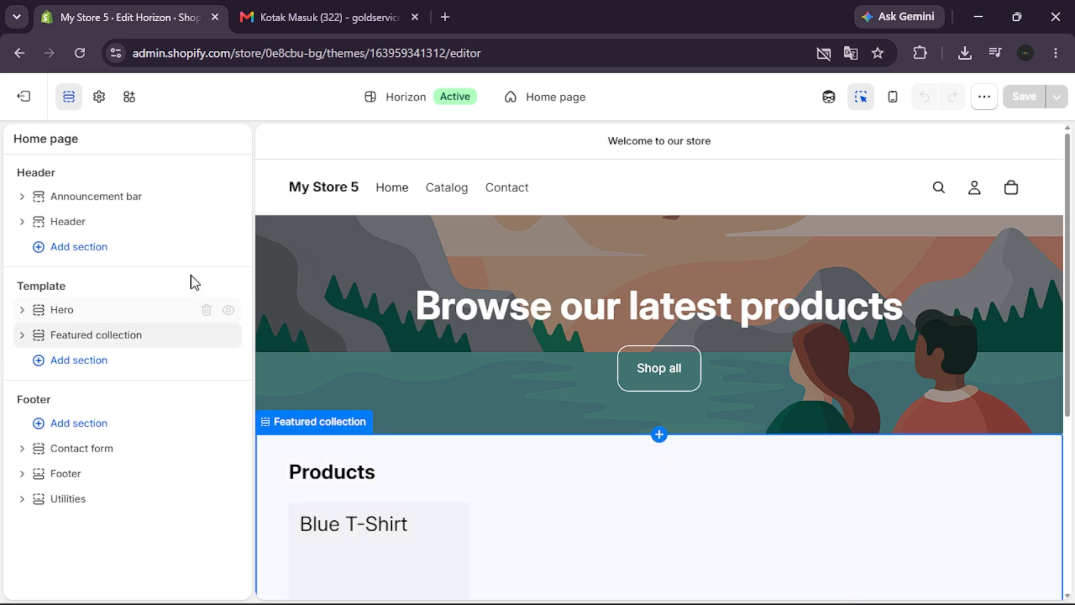
Find the Contact form section by searching for "contac" and add it to the home page's footer
{"action": "left_click", "coordinate": [86, 246]}
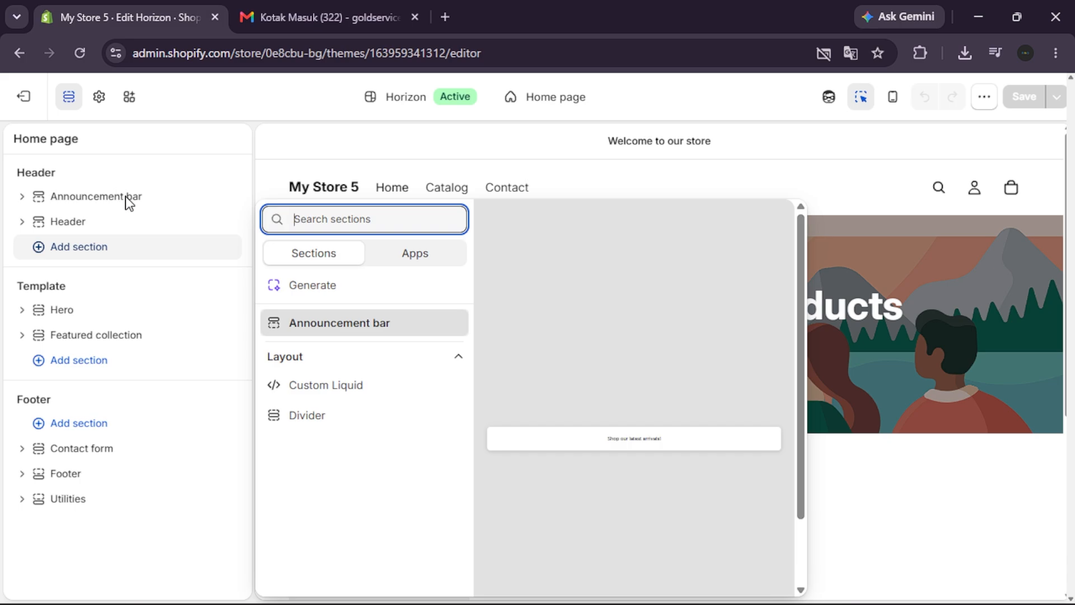
{"action": "left_click", "coordinate": [367, 143]}
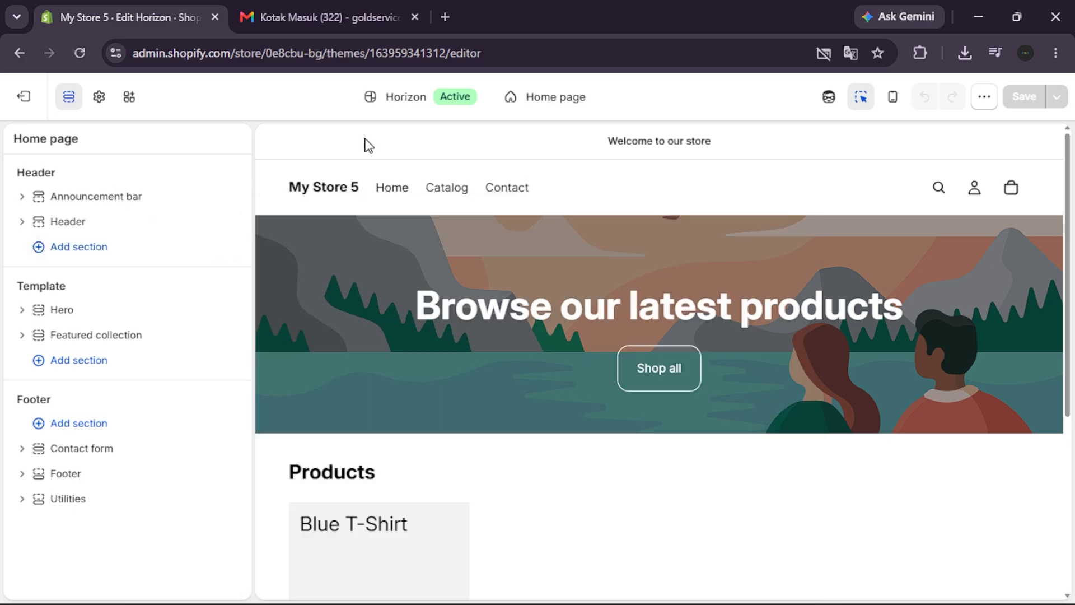
{"action": "scroll", "coordinate": [371, 352], "scroll_direction": "down", "scroll_amount": 6}
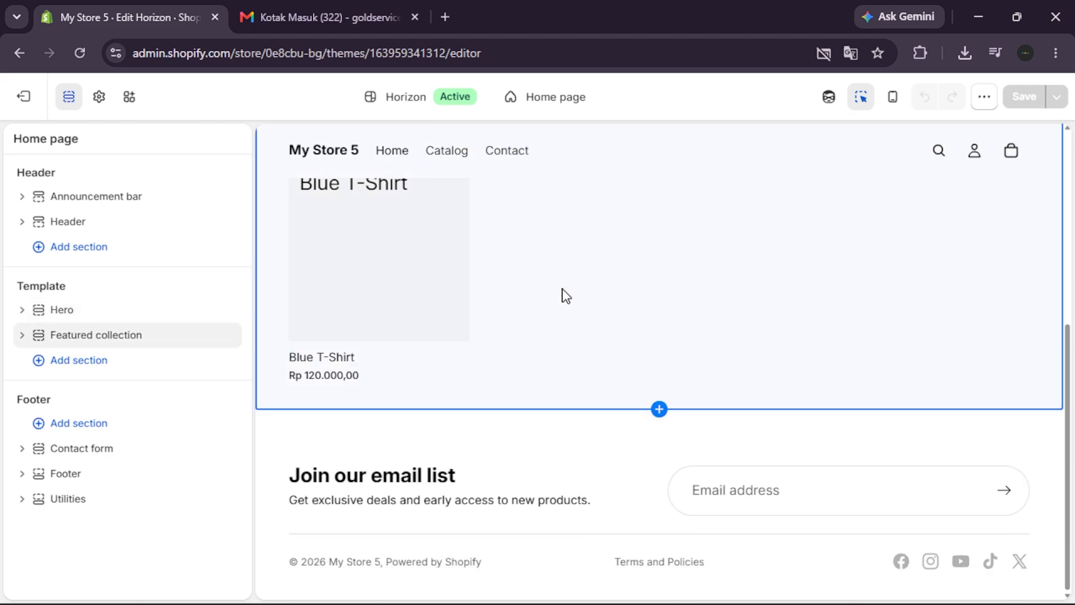
{"action": "left_click", "coordinate": [150, 431]}
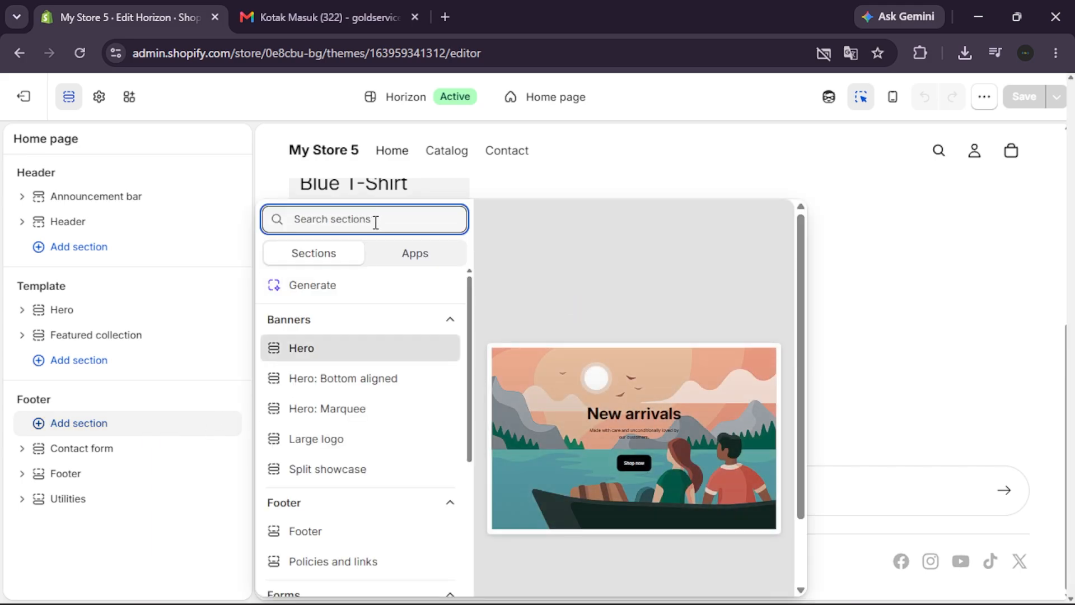
{"action": "type", "text": "contac"}
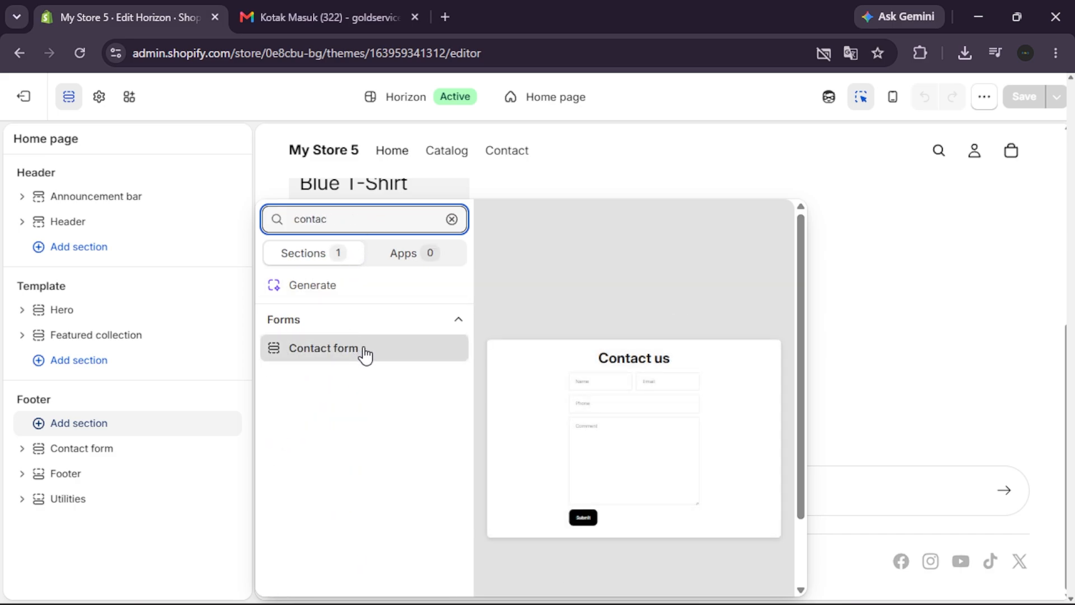
{"action": "left_click", "coordinate": [365, 349]}
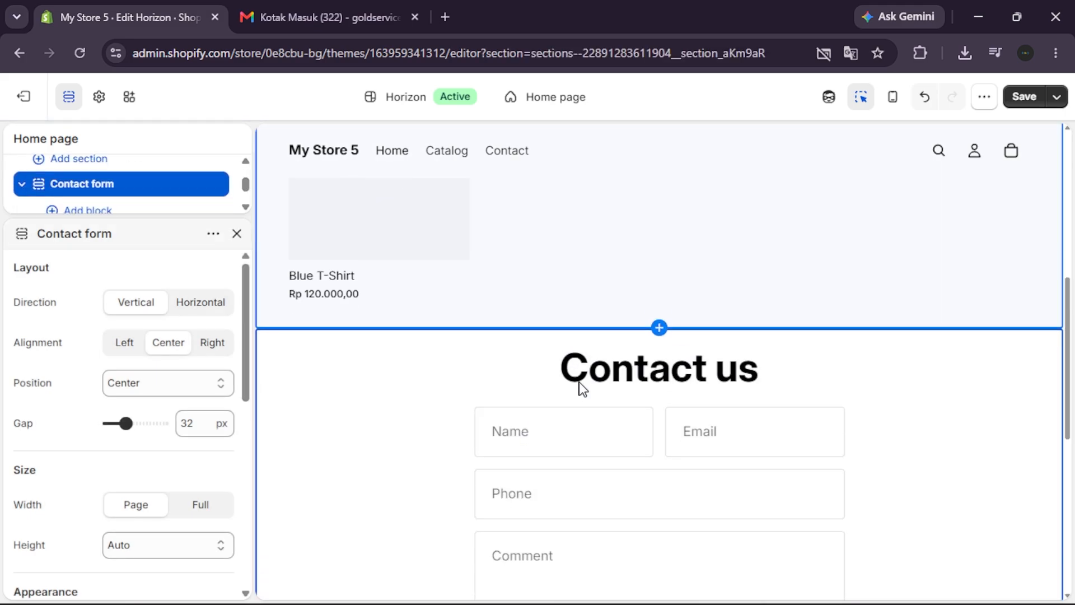
{"action": "left_click", "coordinate": [678, 281]}
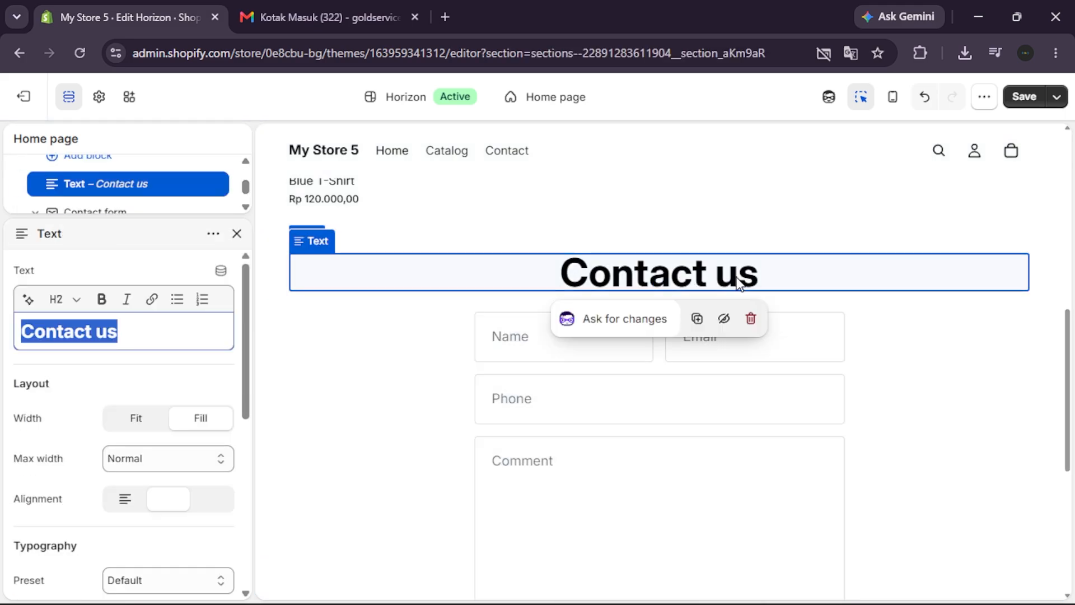
{"action": "double_click", "coordinate": [740, 244]}
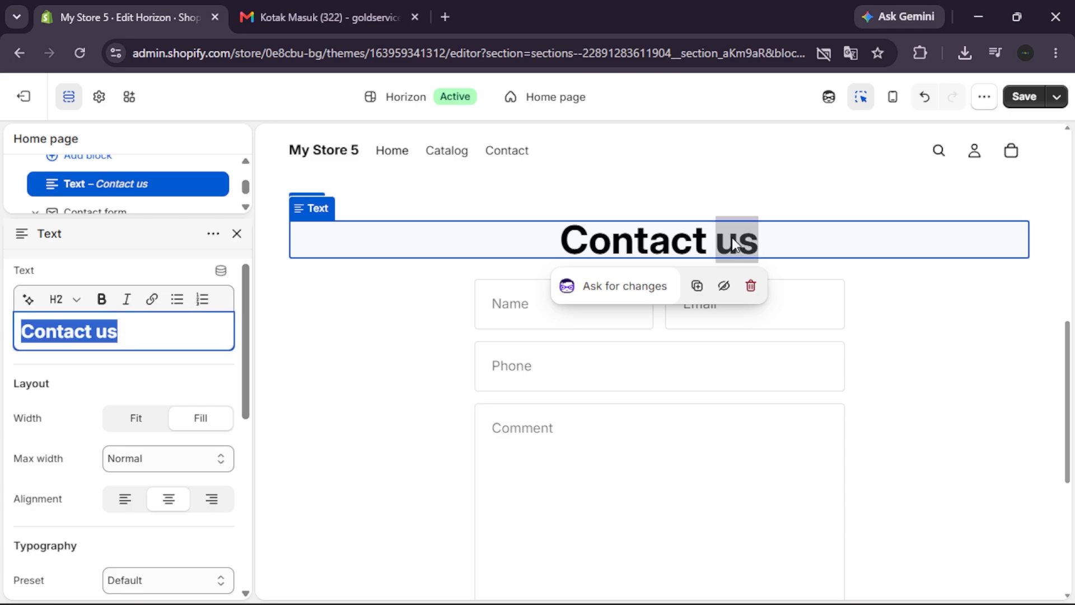
{"action": "left_click", "coordinate": [149, 328]}
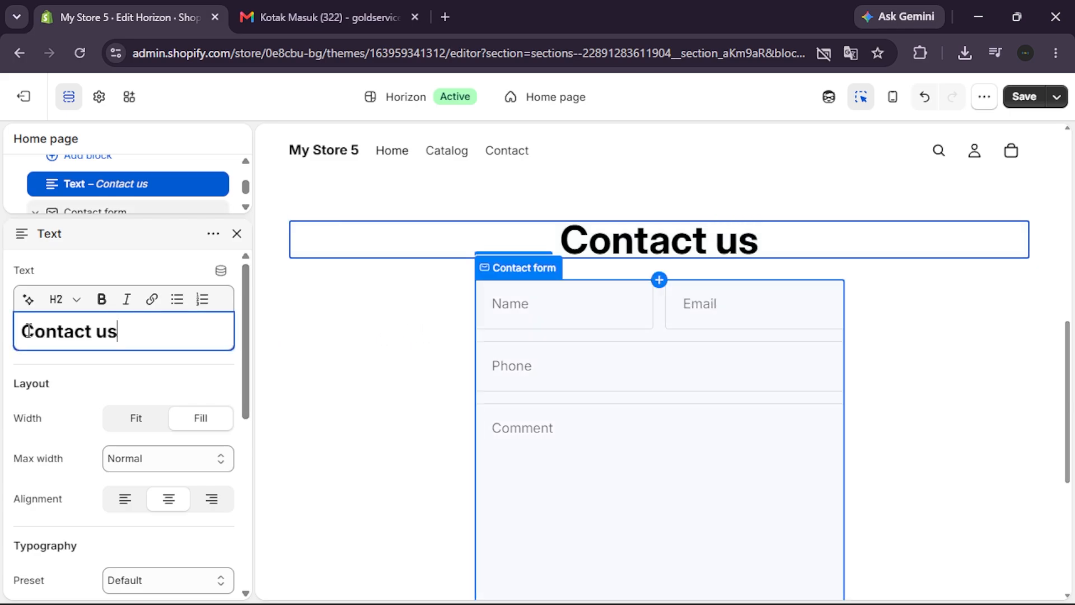
{"action": "left_click", "coordinate": [308, 366]}
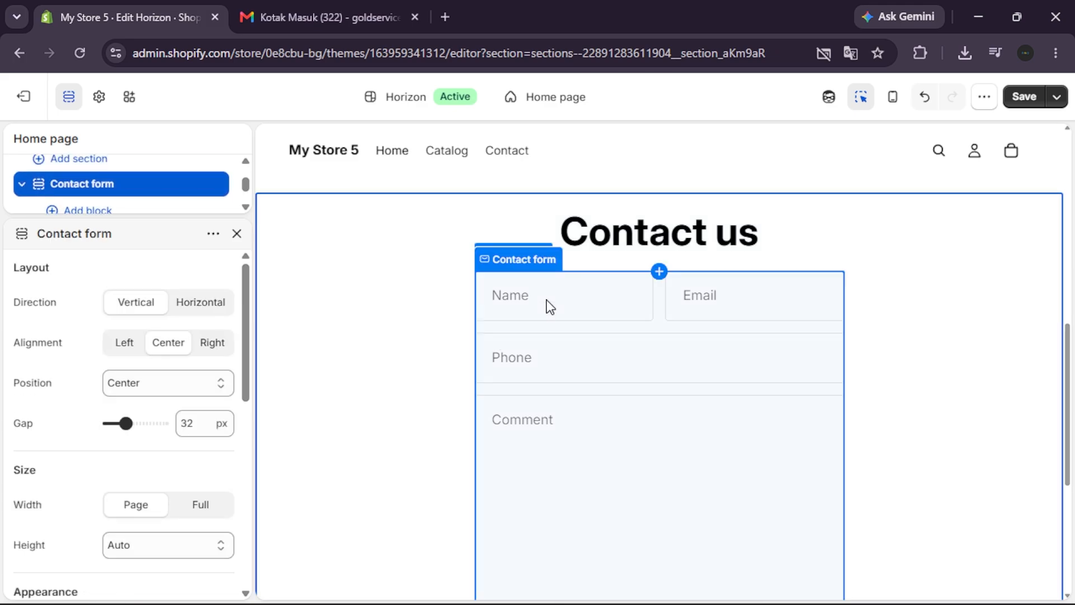
{"action": "scroll", "coordinate": [546, 301], "scroll_direction": "down", "scroll_amount": 1}
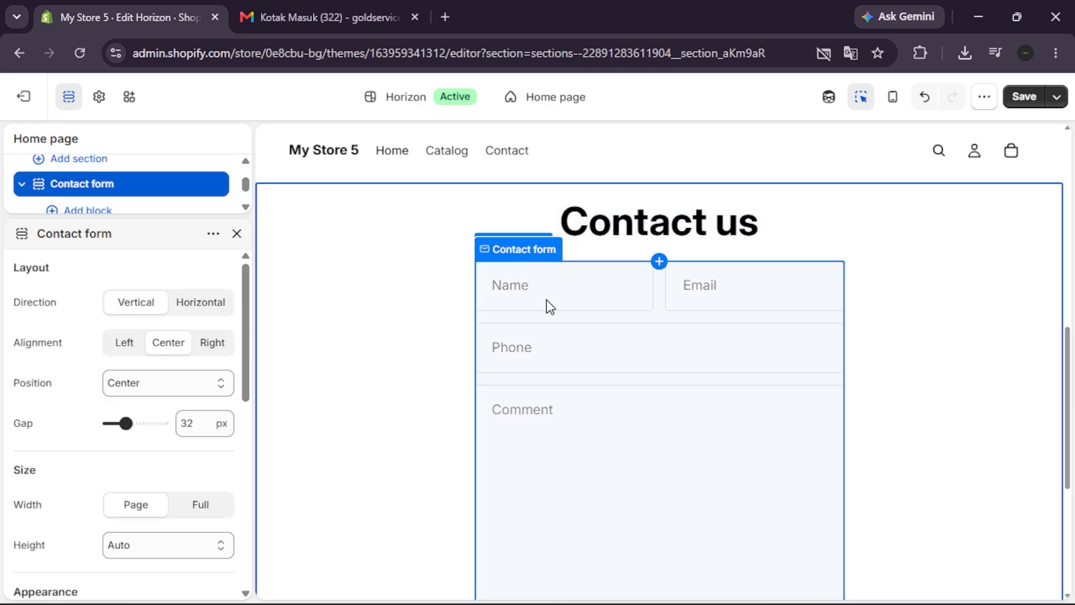
{"action": "left_click", "coordinate": [580, 266]}
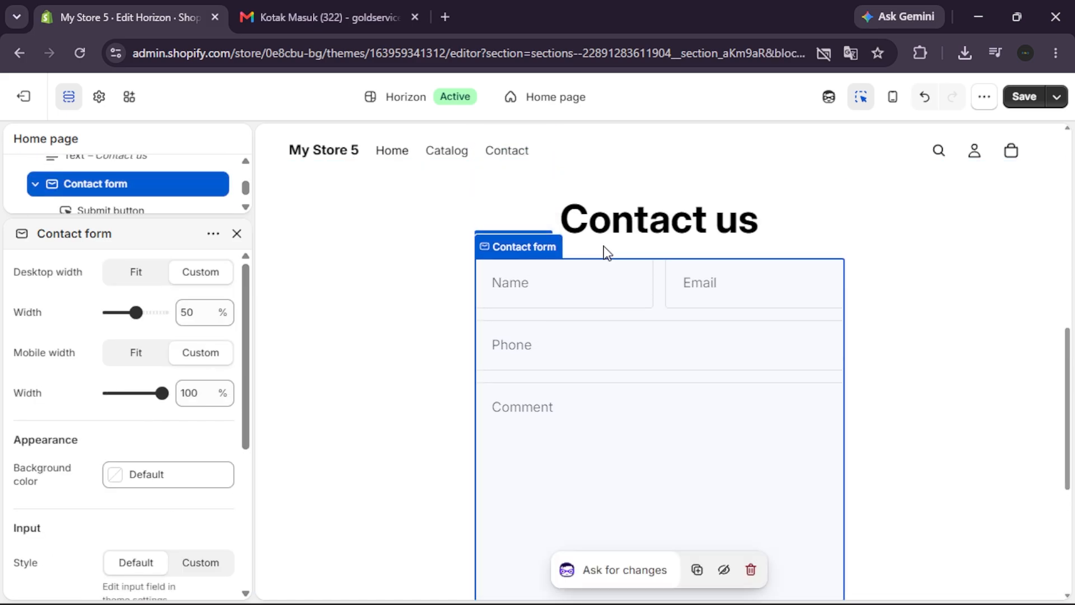
Replace the new contact form's heading text with "Need help? send us a message!"
{"action": "left_click", "coordinate": [630, 222]}
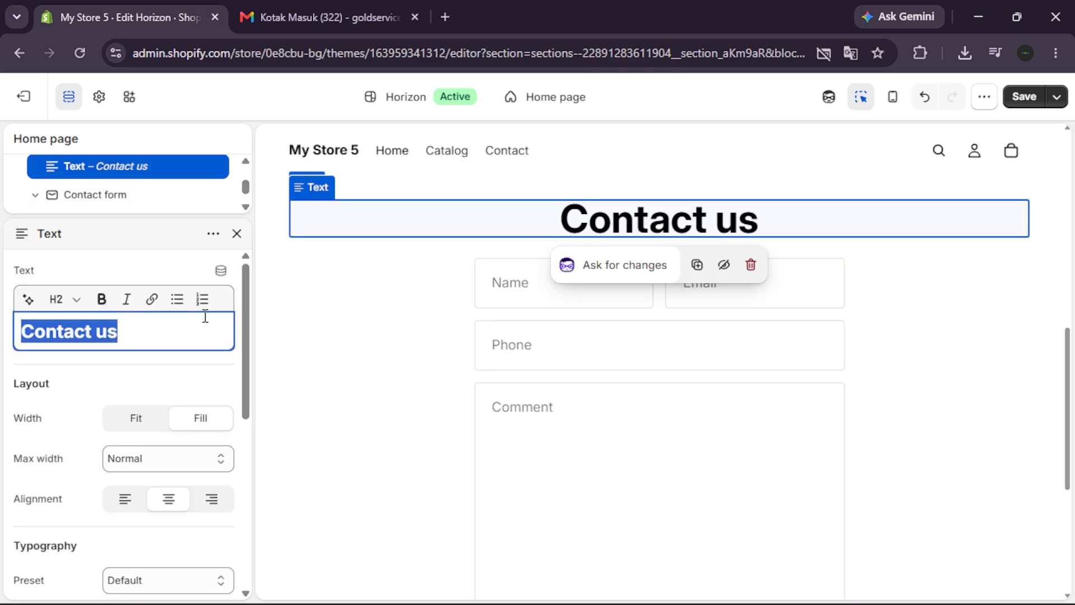
{"action": "type", "text": "Need "}
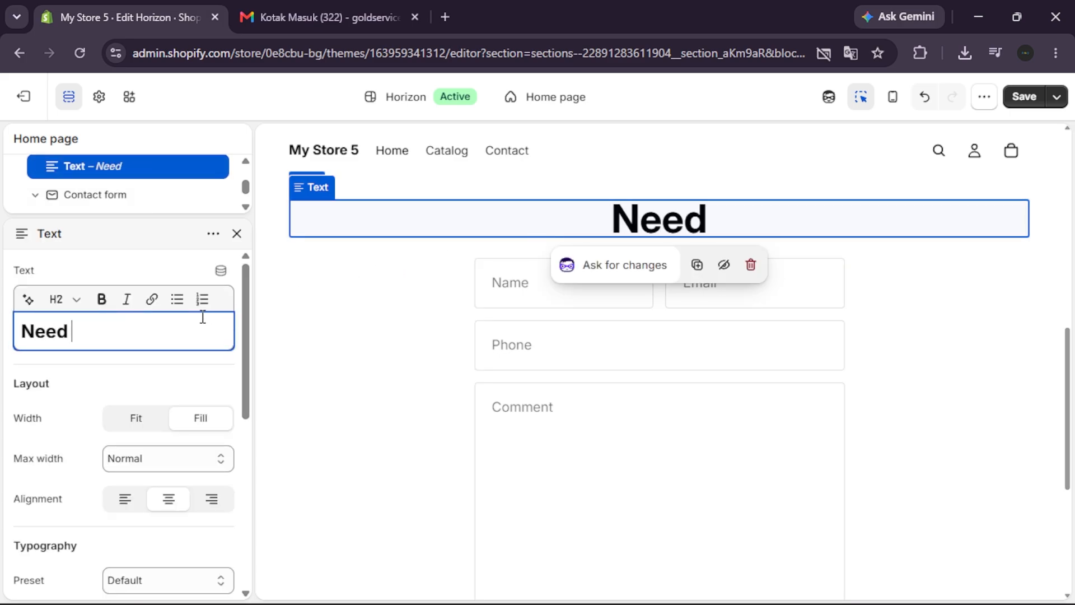
{"action": "type", "text": "help?"}
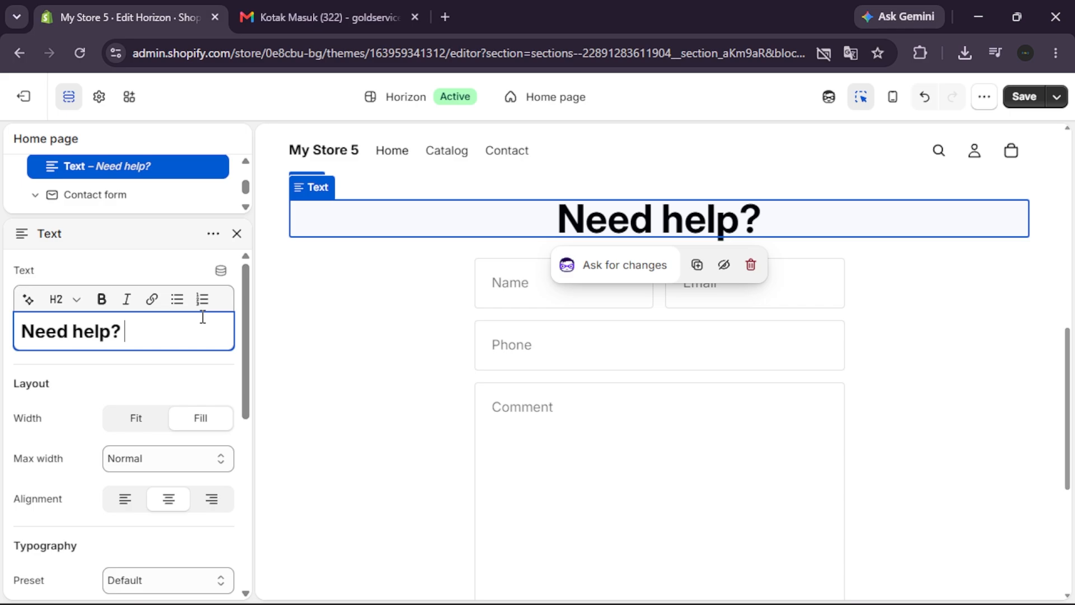
{"action": "type", "text": " send"}
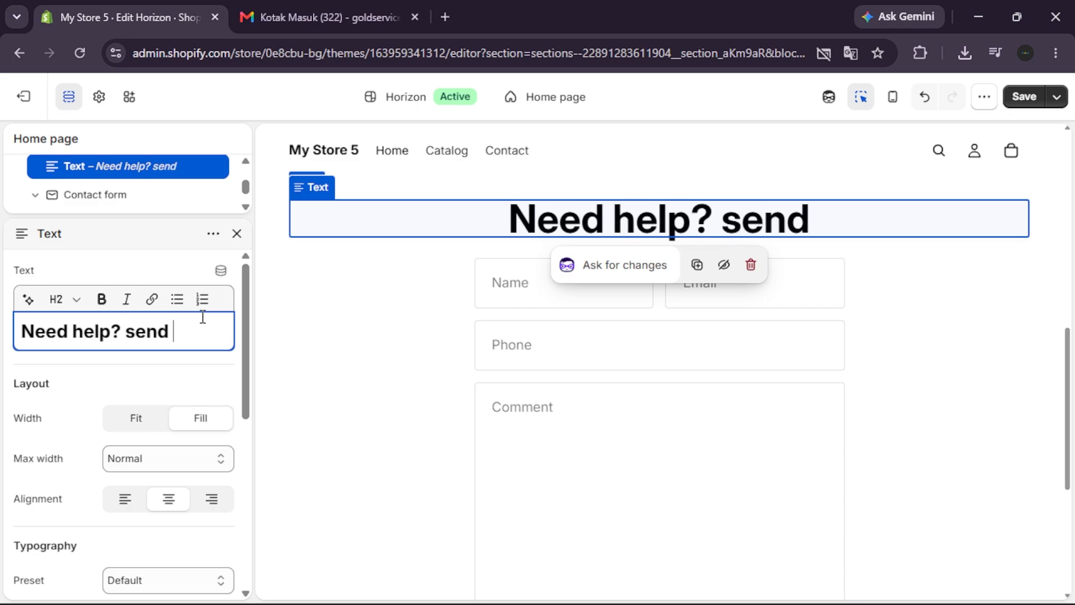
{"action": "type", "text": " us a message!"}
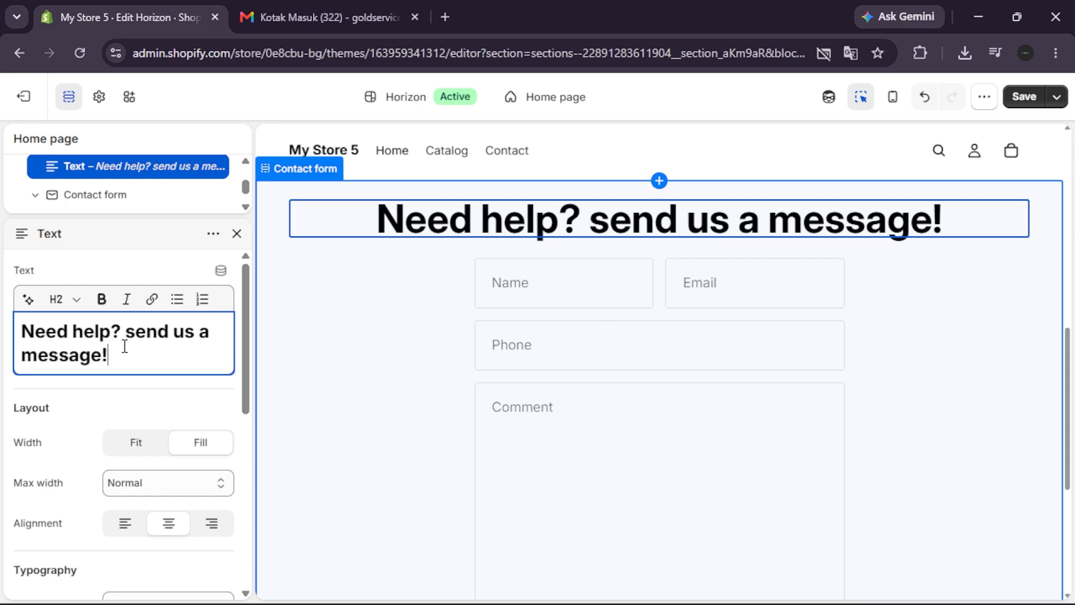
{"action": "scroll", "coordinate": [49, 425], "scroll_direction": "down", "scroll_amount": 1}
{"action": "scroll", "coordinate": [49, 425], "scroll_direction": "down", "scroll_amount": 6}
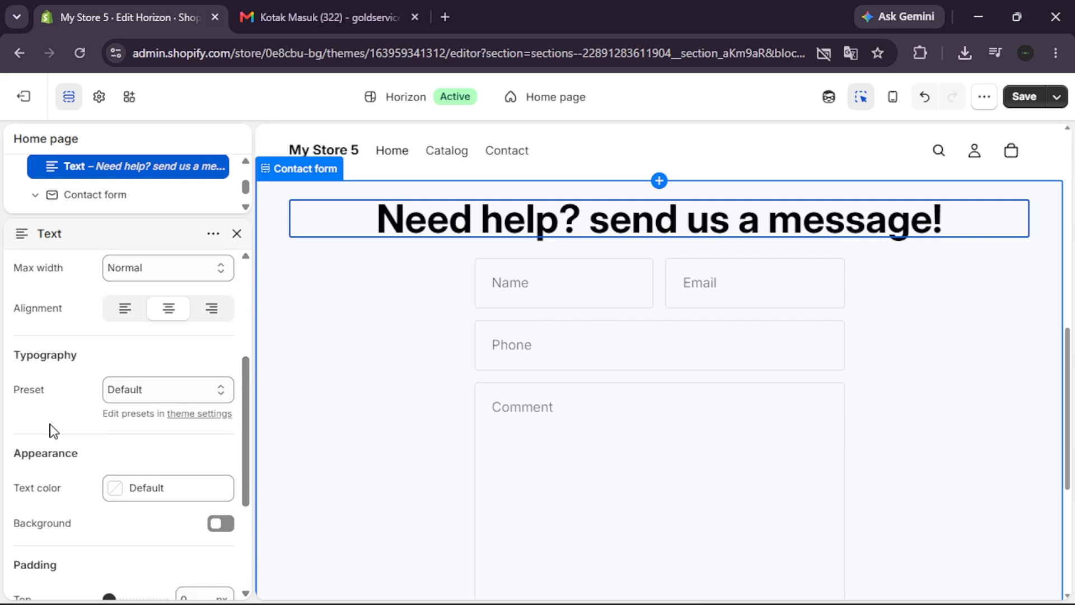
{"action": "left_click", "coordinate": [344, 387]}
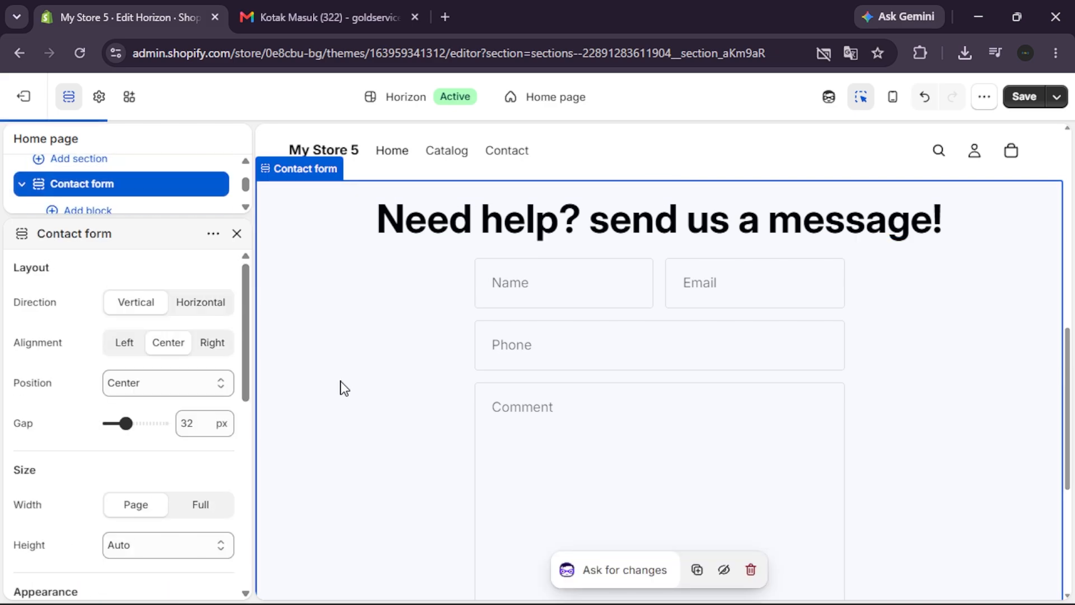
Fill in the sample sender's name and e-mail address in the contact form preview
{"action": "left_click", "coordinate": [604, 288]}
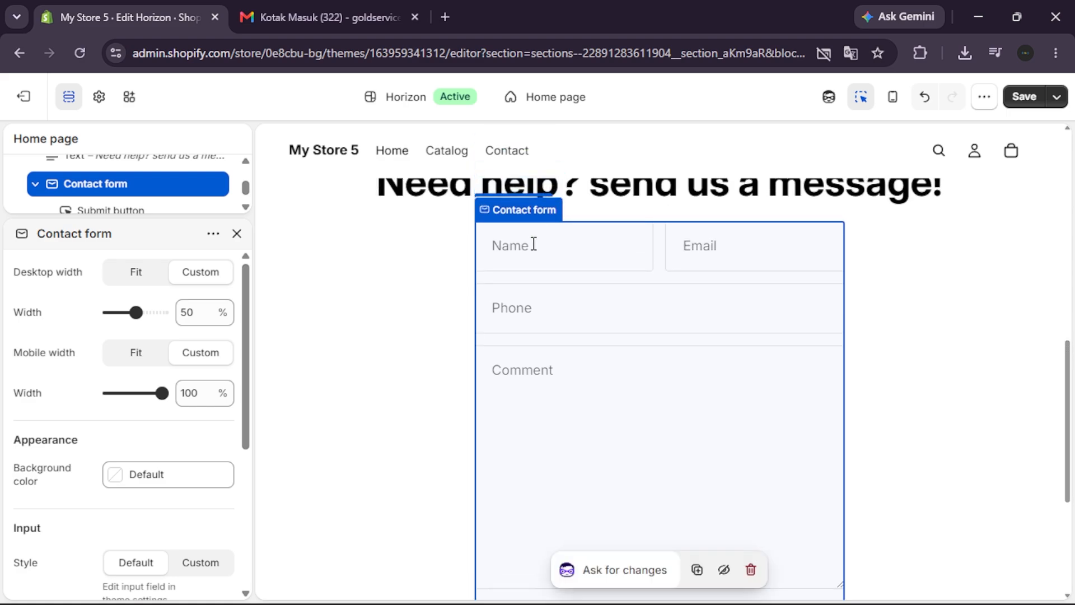
{"action": "left_click", "coordinate": [534, 245]}
{"action": "type", "text": "Sample"}
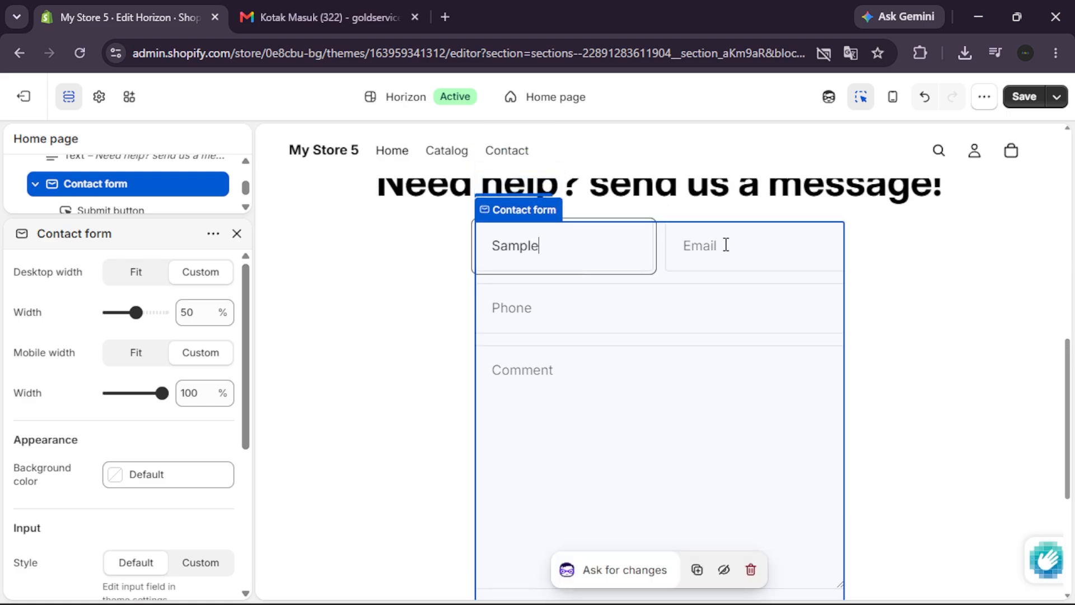
{"action": "left_click", "coordinate": [726, 245]}
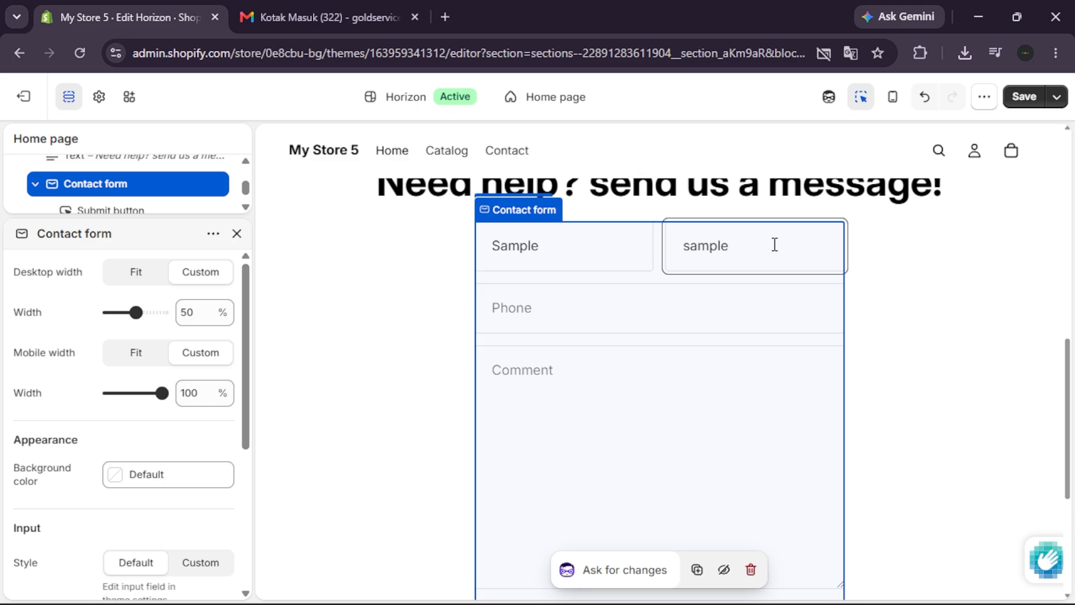
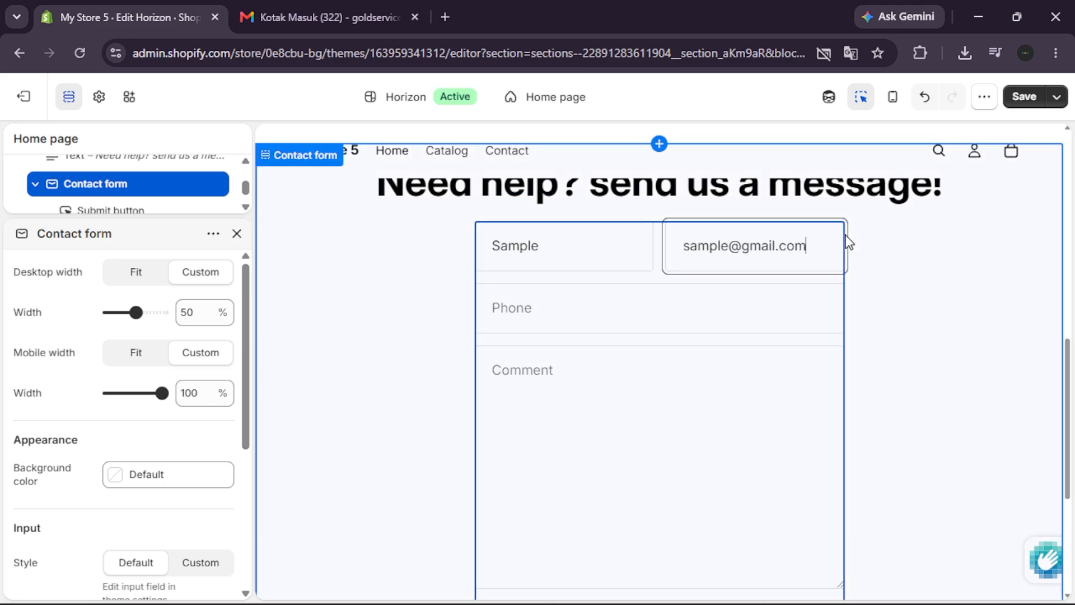
Fill in a sample phone number and the comment "i need help about...." in the contact form preview
{"action": "left_click", "coordinate": [625, 299]}
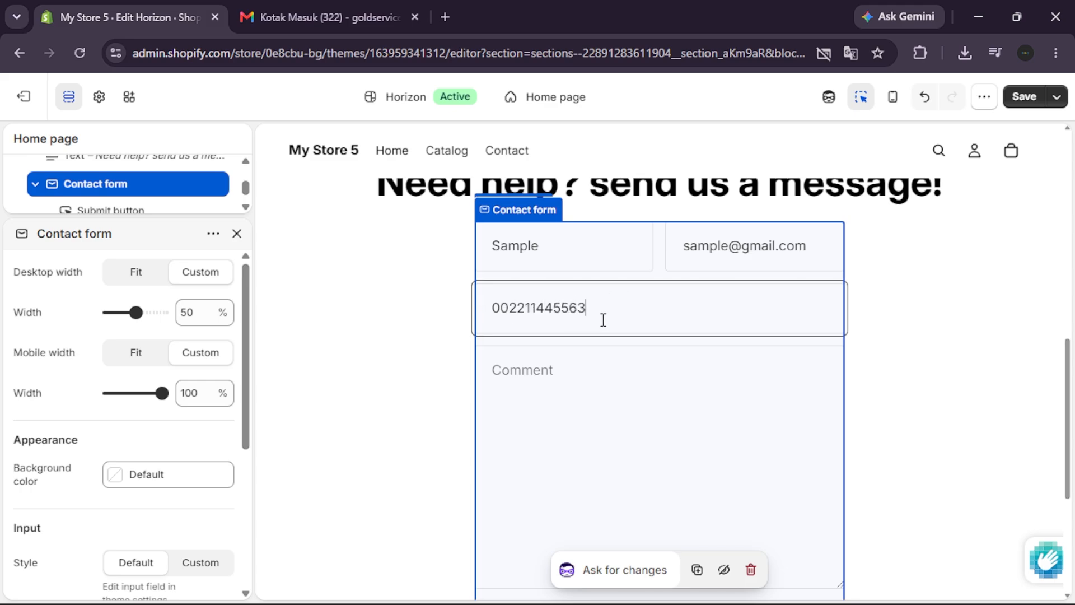
{"action": "scroll", "coordinate": [603, 320], "scroll_direction": "down", "scroll_amount": 1}
{"action": "left_click", "coordinate": [608, 319]}
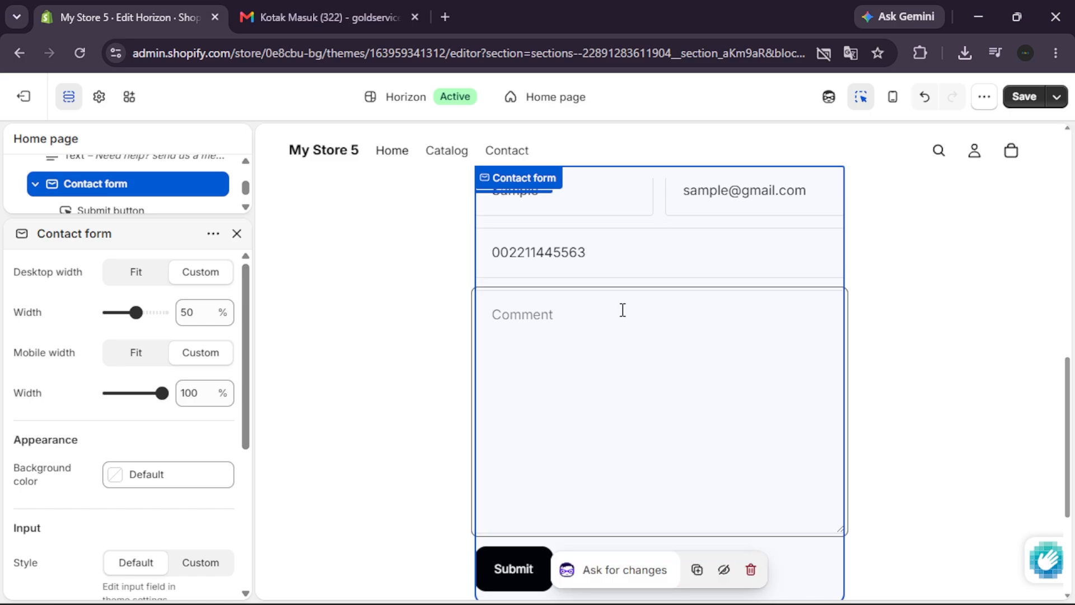
{"action": "type", "text": "i need "}
{"action": "type", "text": "hek"}
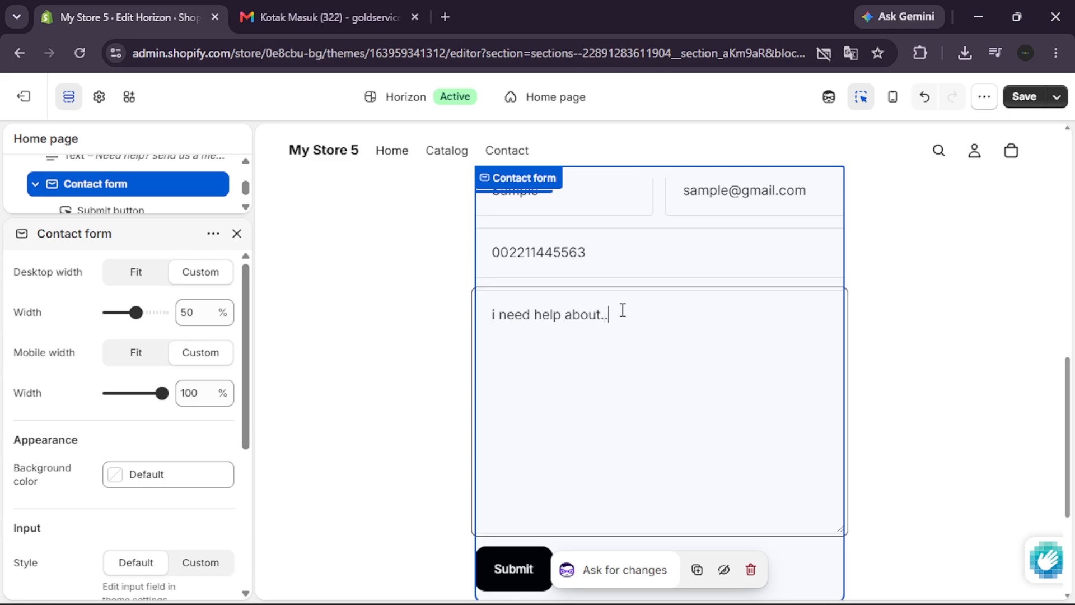
Submit the completed test message from the contact form preview
{"action": "left_click", "coordinate": [428, 389]}
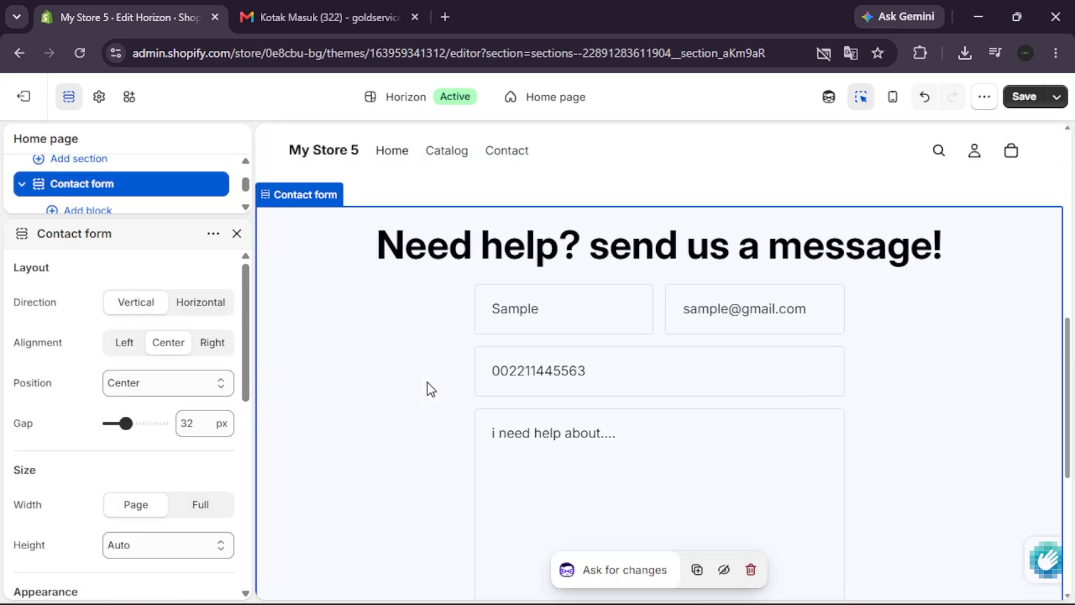
{"action": "scroll", "coordinate": [430, 389], "scroll_direction": "down", "scroll_amount": 2}
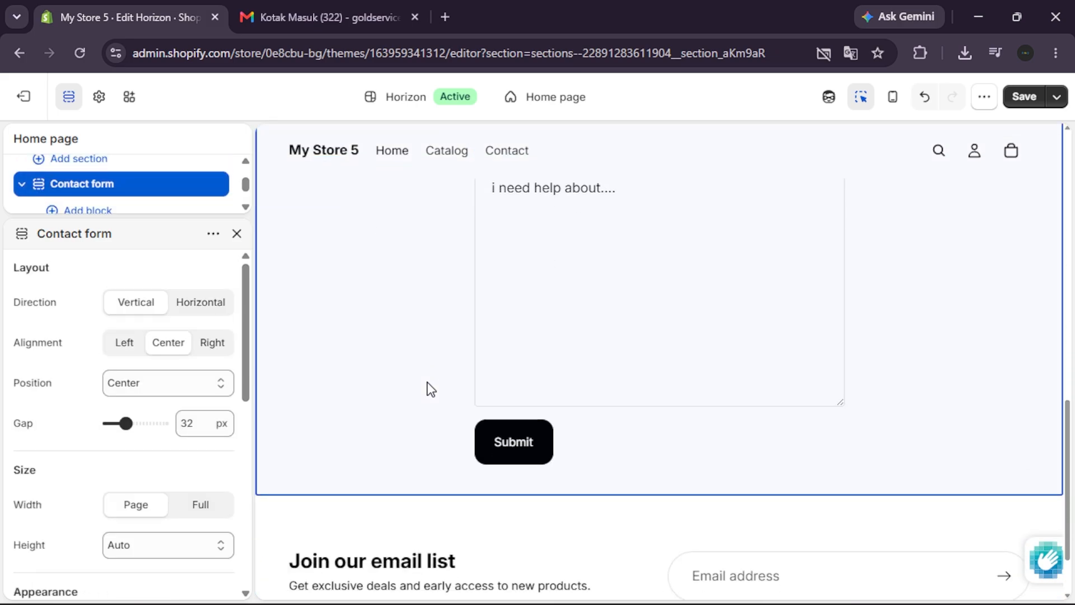
{"action": "left_click", "coordinate": [523, 441]}
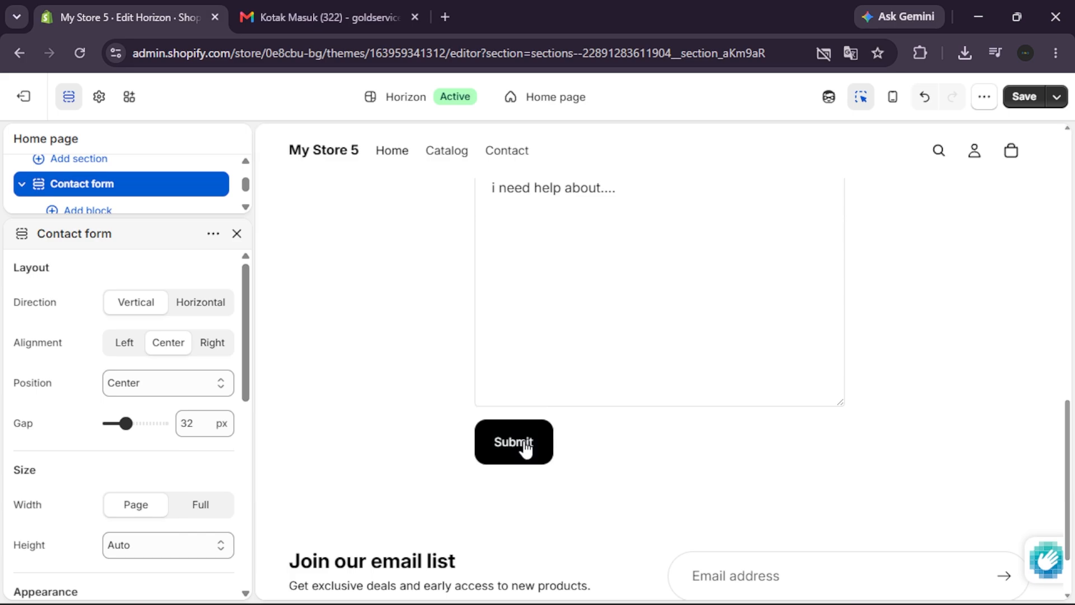
{"action": "left_click", "coordinate": [515, 451]}
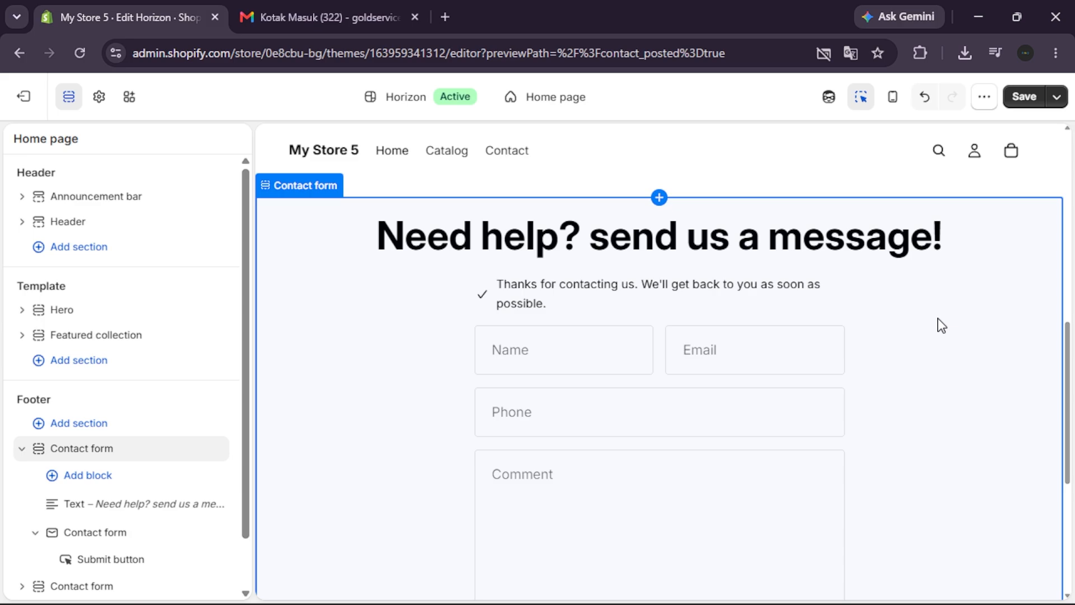
Check the submitted contact form in the preview and save the theme changes
{"action": "scroll", "coordinate": [942, 325], "scroll_direction": "down", "scroll_amount": 3}
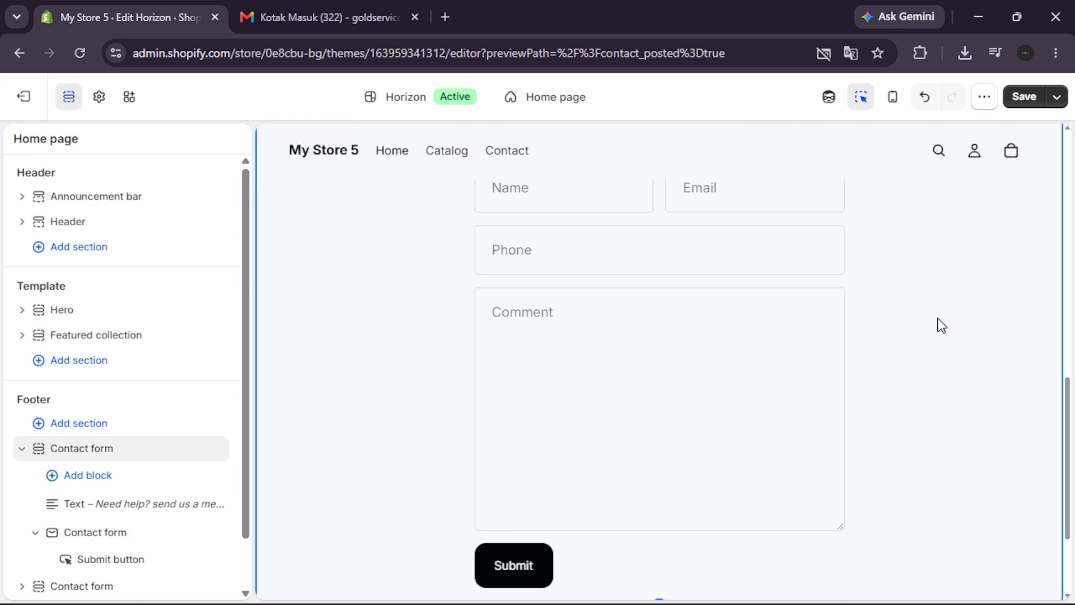
{"action": "scroll", "coordinate": [942, 325], "scroll_direction": "down", "scroll_amount": 1}
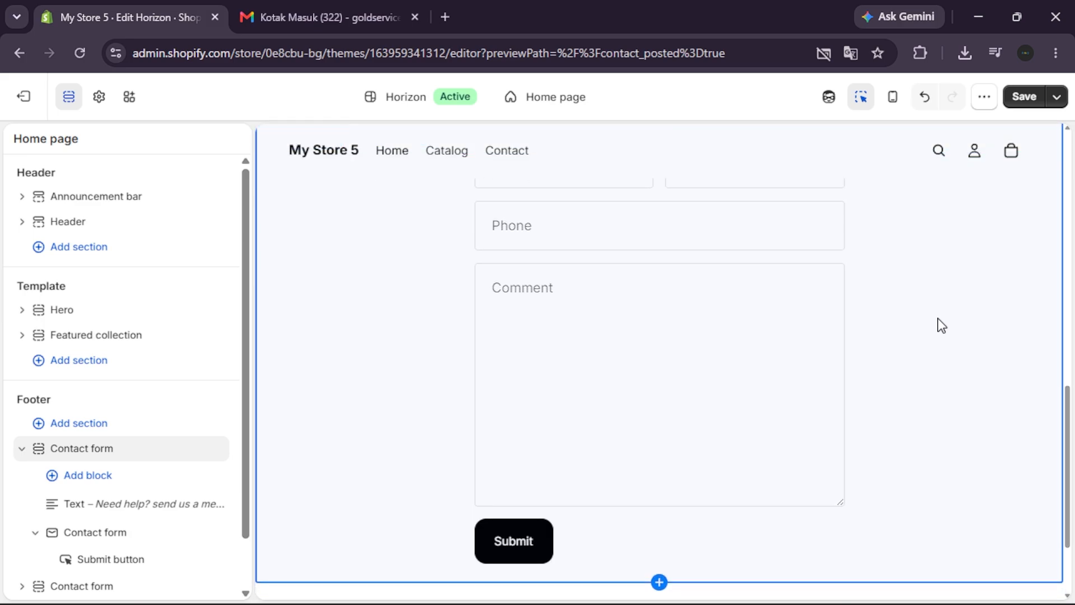
{"action": "scroll", "coordinate": [942, 325], "scroll_direction": "up", "scroll_amount": 3}
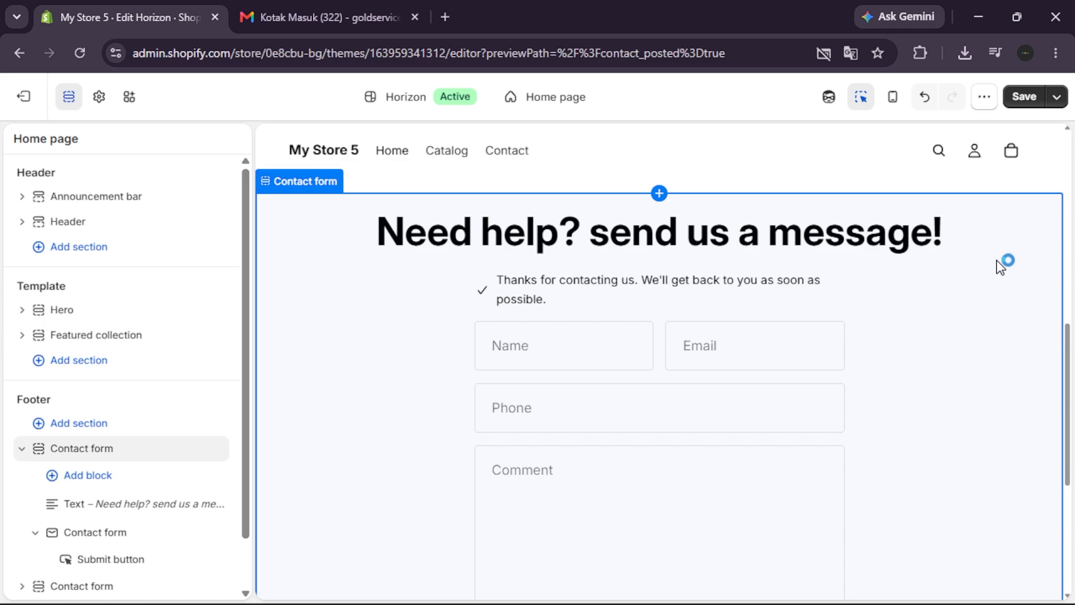
{"action": "left_click", "coordinate": [1025, 98]}
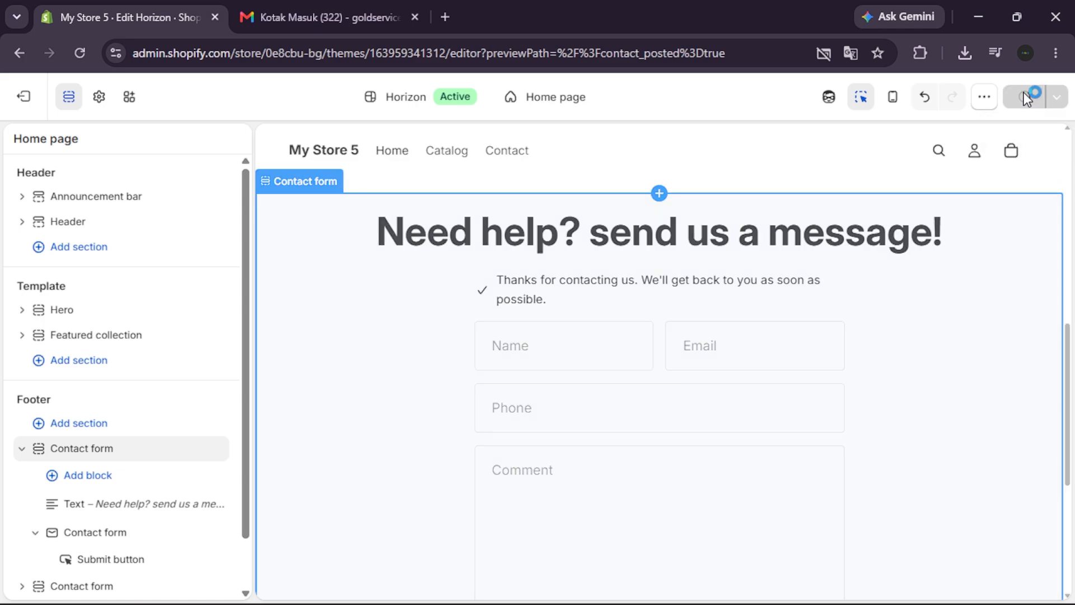